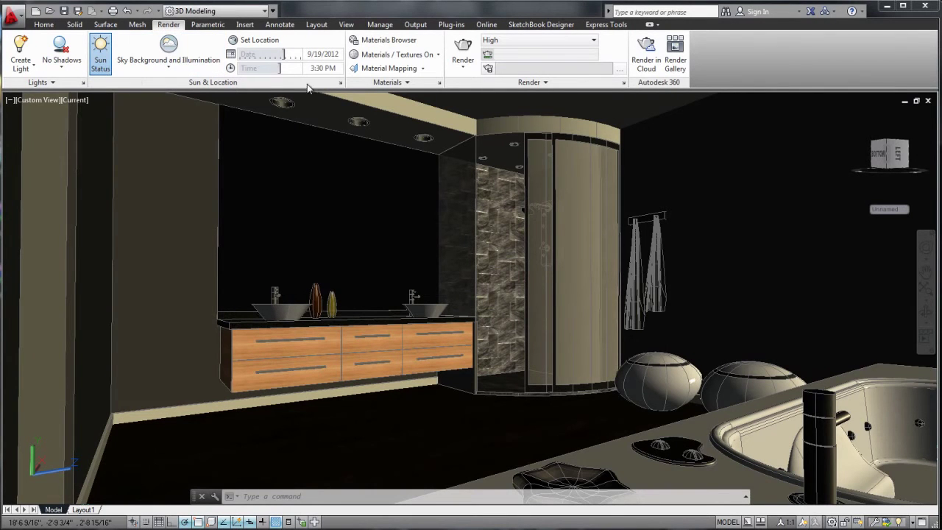
# - Set the sun's shadows to Full Shadows and save the bathroom drawing
pyautogui.click(340, 83)
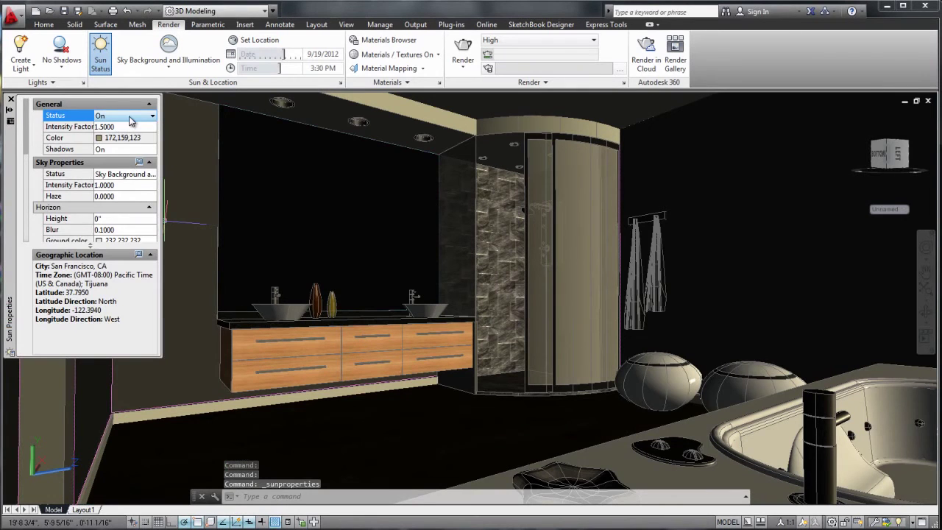
pyautogui.click(10, 99)
pyautogui.click(59, 70)
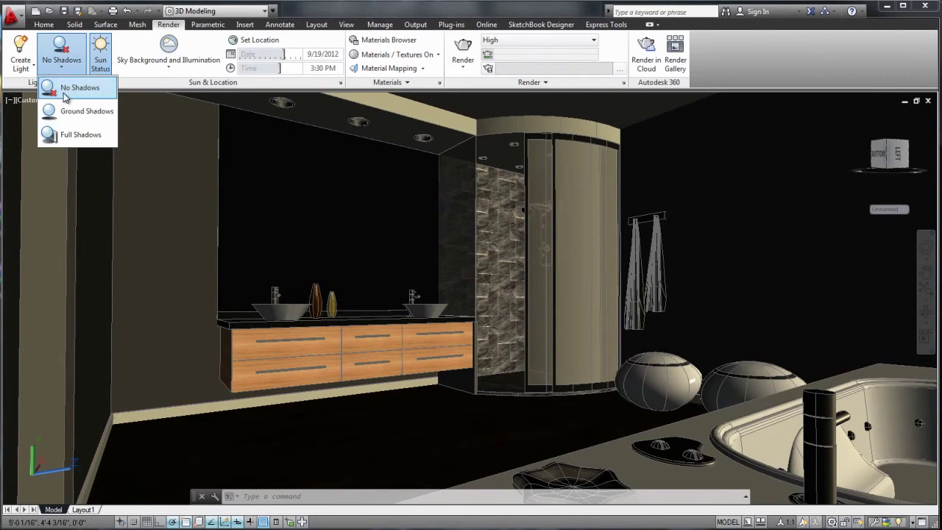
pyautogui.click(68, 136)
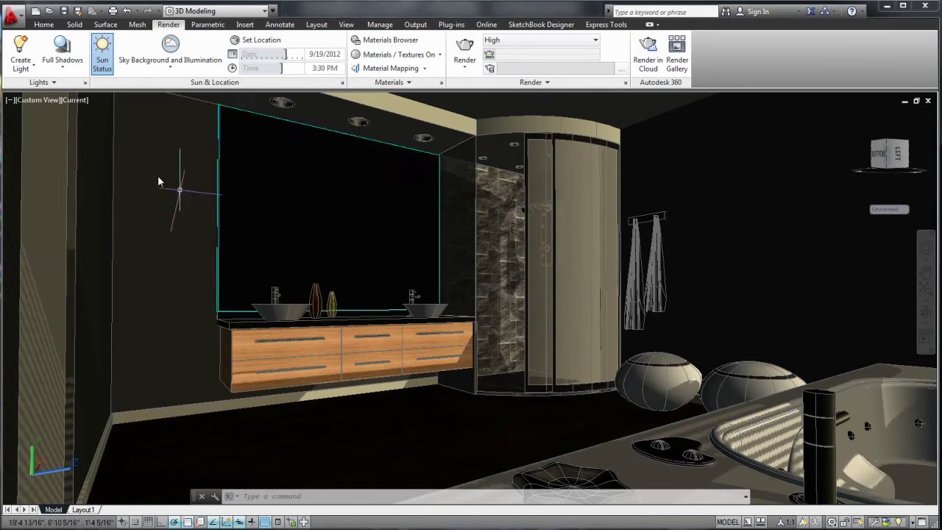
pyautogui.click(12, 19)
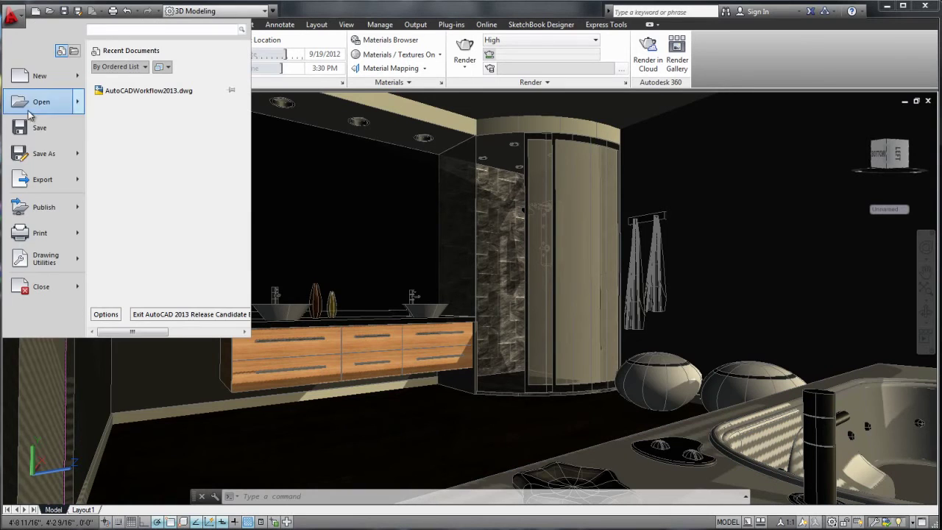
pyautogui.click(28, 132)
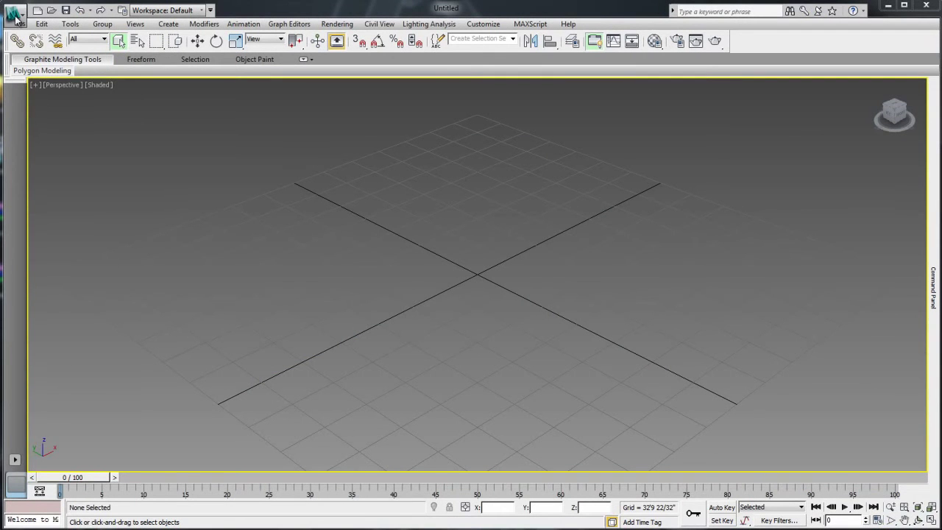
# - Start a Link AutoCAD import and choose AutoCADWorkflow2013.dwg
pyautogui.click(15, 16)
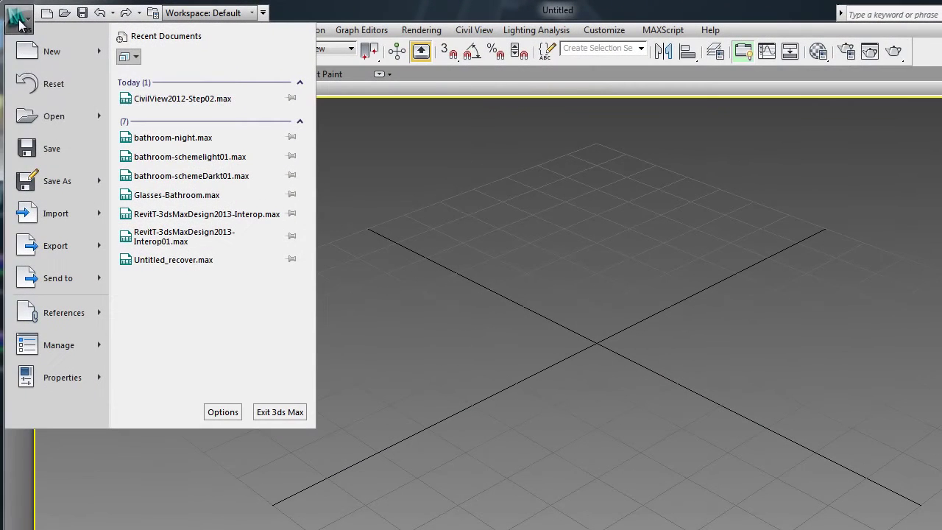
pyautogui.moveTo(46, 213)
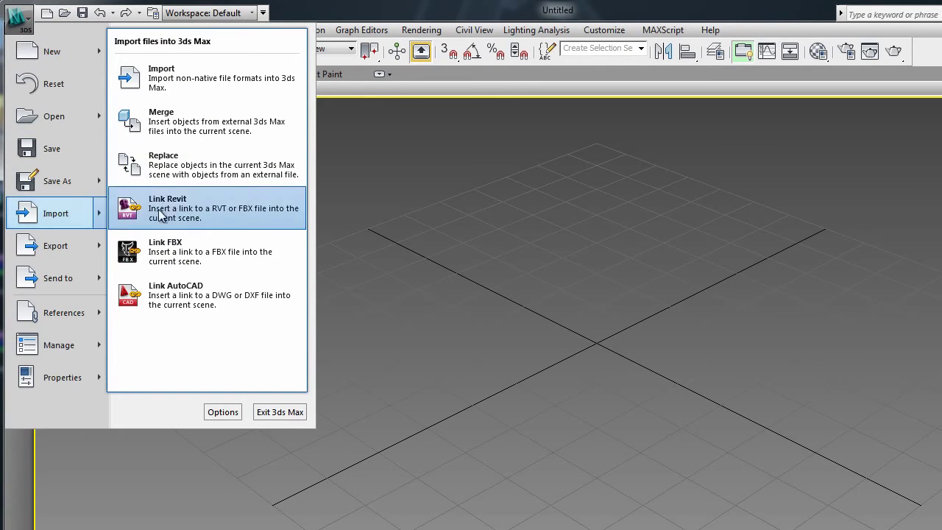
pyautogui.click(175, 297)
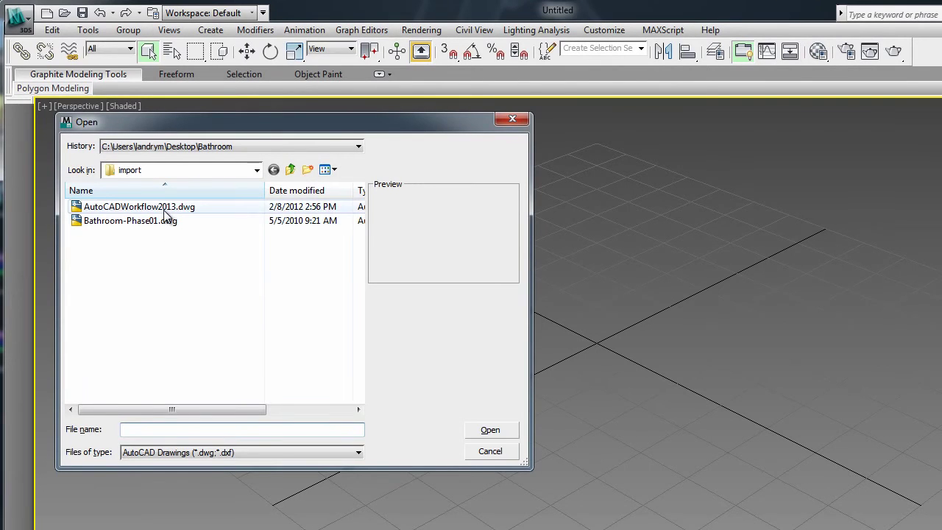
pyautogui.click(103, 207)
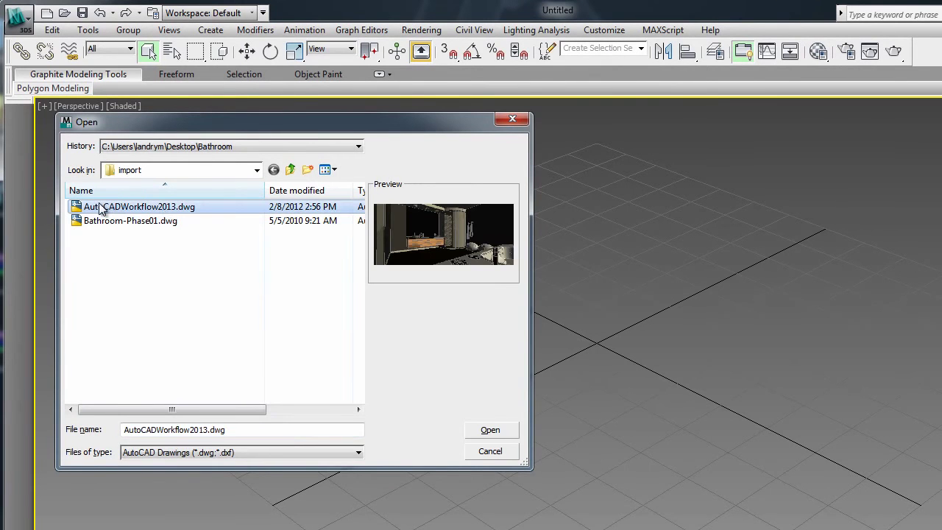
pyautogui.click(496, 428)
# - Pick the layers to include, leaving out Light-source, and attach the drawing
pyautogui.click(278, 316)
pyautogui.click(201, 168)
pyautogui.moveTo(291, 223); pyautogui.dragTo(288, 244)
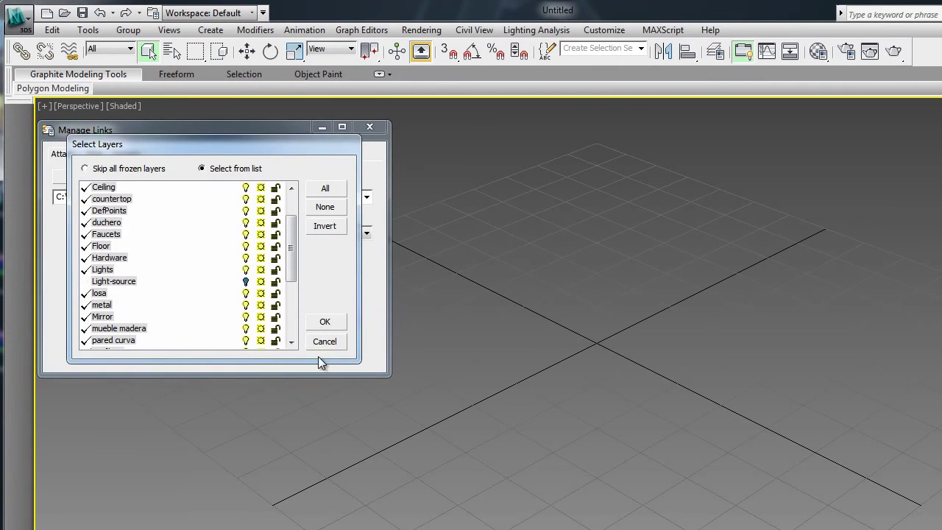
pyautogui.click(327, 322)
pyautogui.click(299, 352)
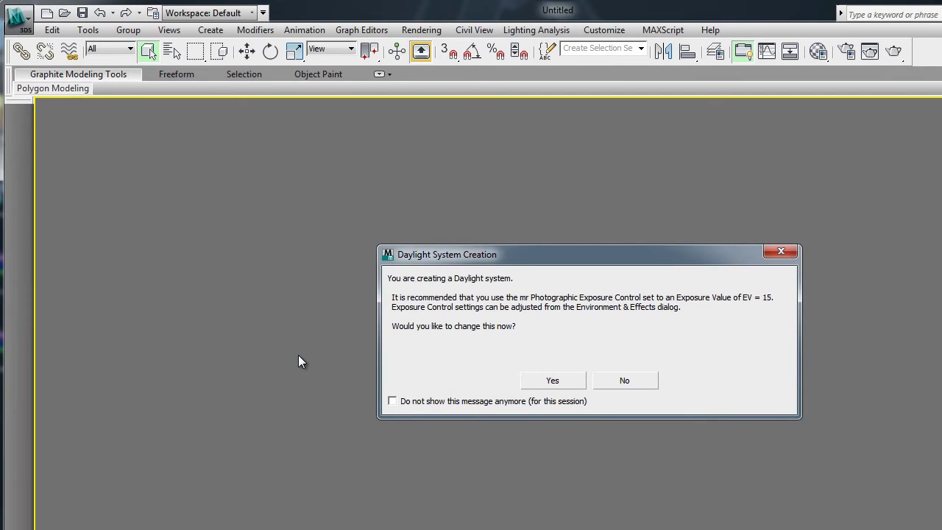
# - Accept mr Photographic Exposure Control and the mr Physical Sky, then minimize Manage Links
pyautogui.click(565, 382)
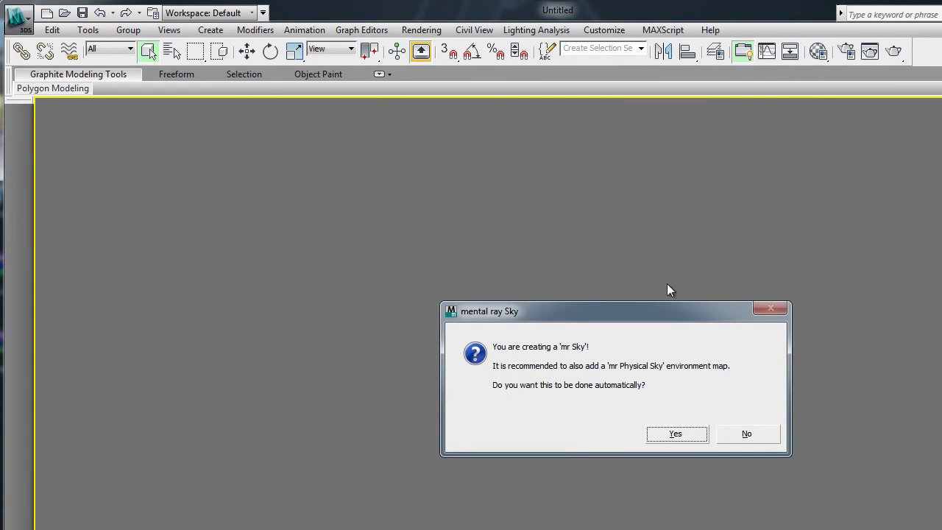
pyautogui.click(675, 434)
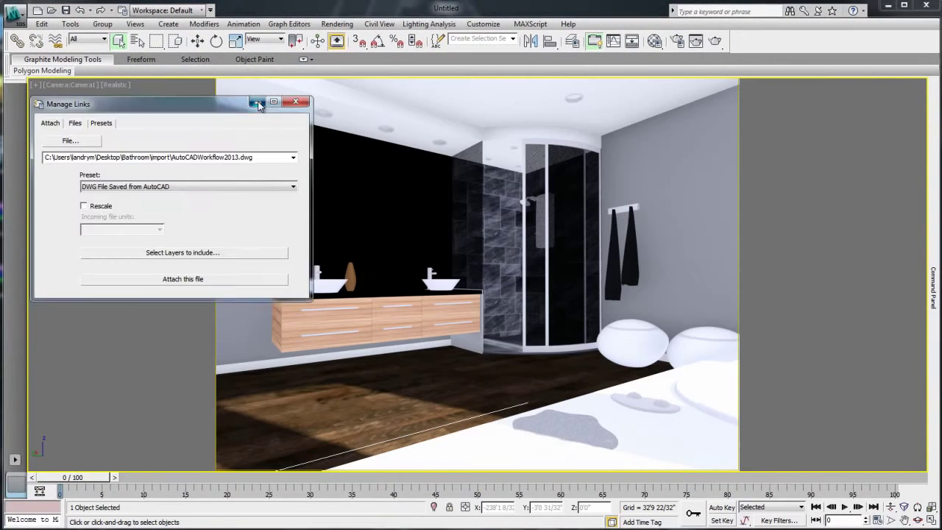
pyautogui.click(257, 103)
# - Render a preview of the exposure settings in the Environment dialog
pyautogui.click(338, 23)
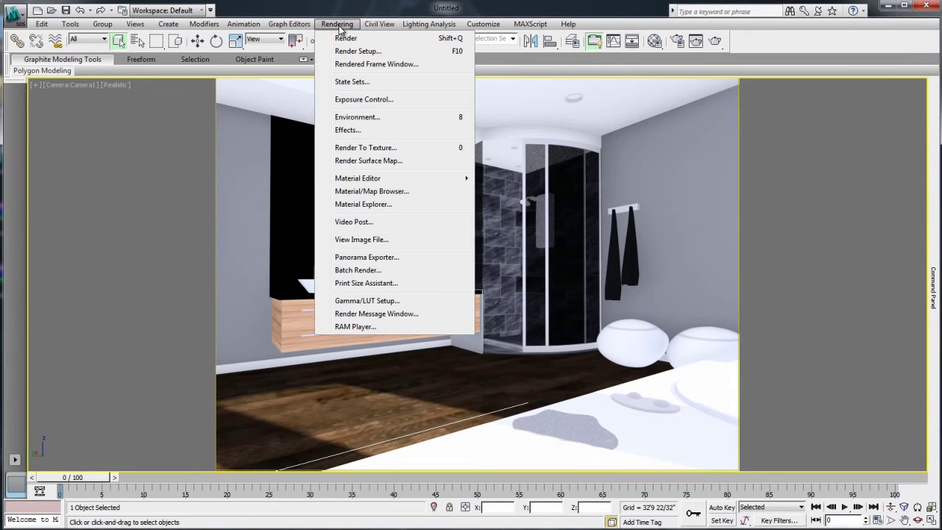
pyautogui.click(355, 117)
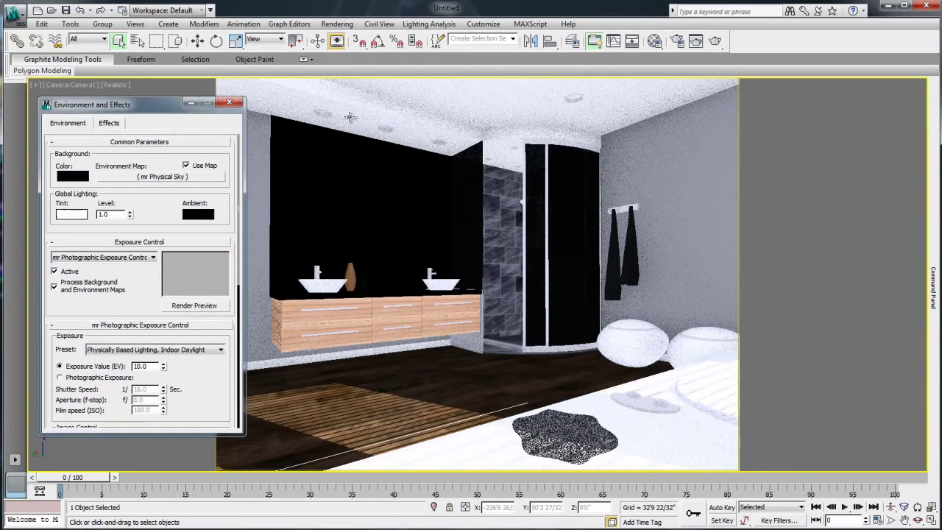
pyautogui.scroll(-1, 200, 345)
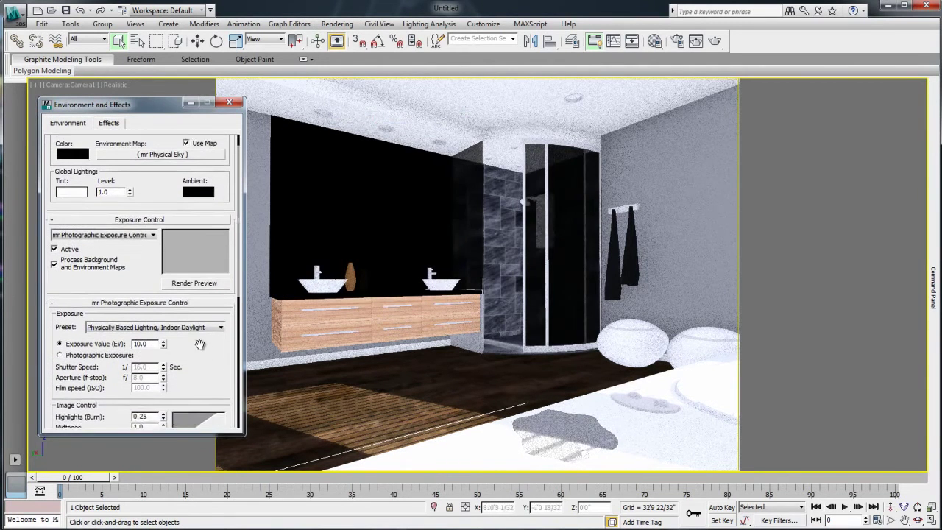
pyautogui.scroll(-1, 200, 346)
pyautogui.click(190, 253)
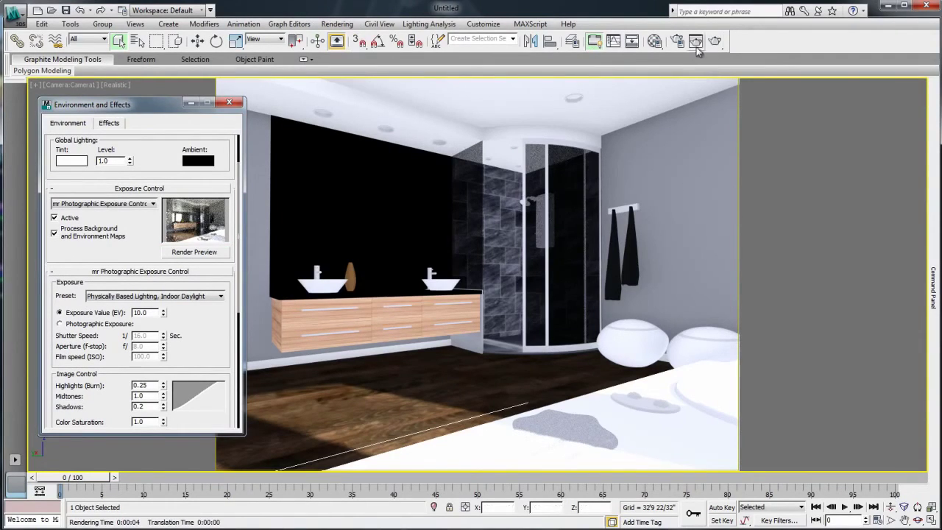
# - Start a production render of the camera view and cancel it partway through
pyautogui.click(716, 42)
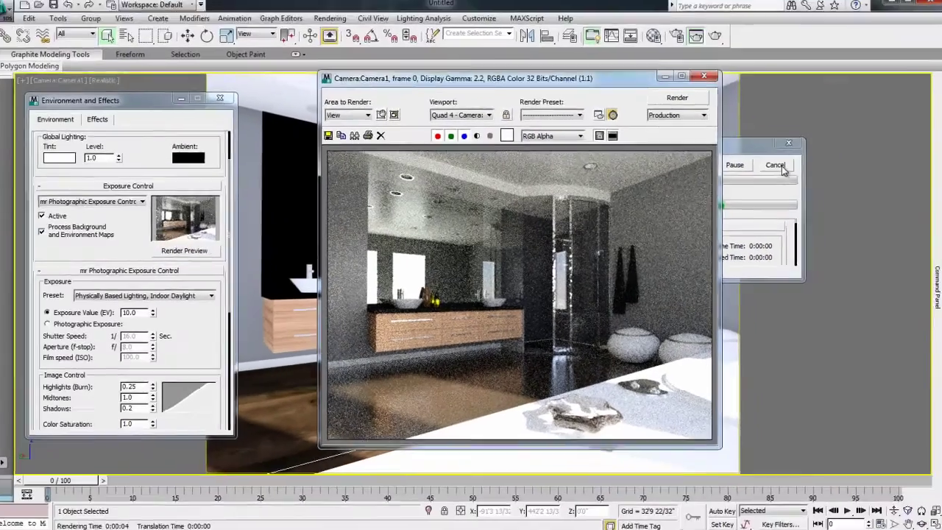
pyautogui.click(808, 87)
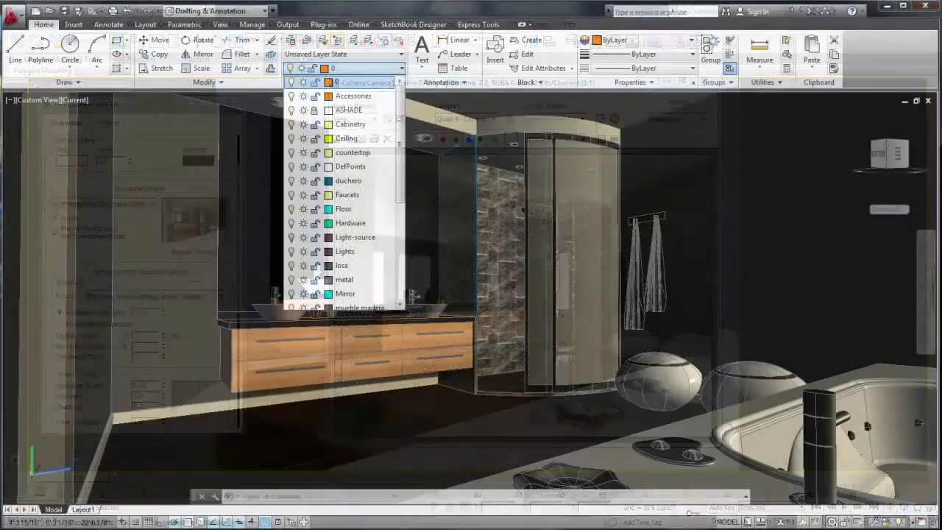
pyautogui.moveTo(401, 122); pyautogui.dragTo(401, 160)
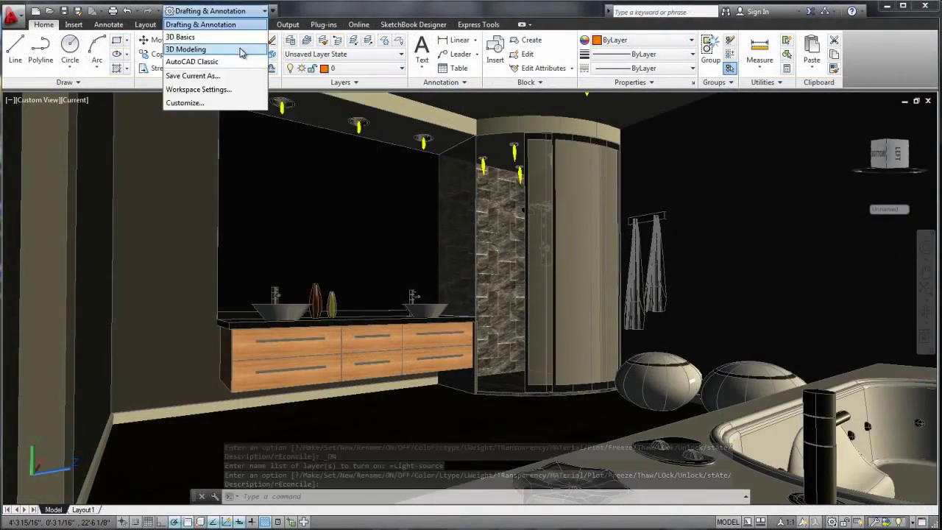
# - Turn the sunlight off in the 3D Modeling workspace
pyautogui.click(341, 84)
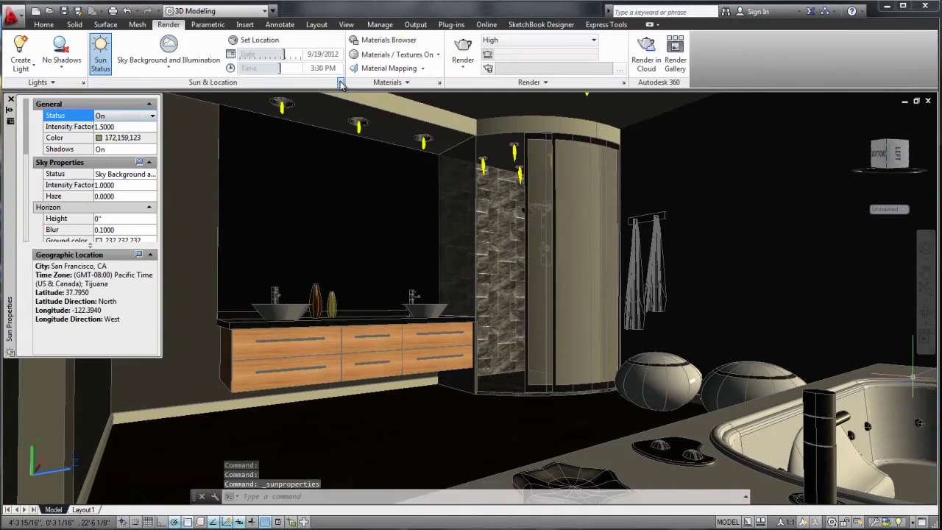
pyautogui.click(144, 117)
pyautogui.click(137, 138)
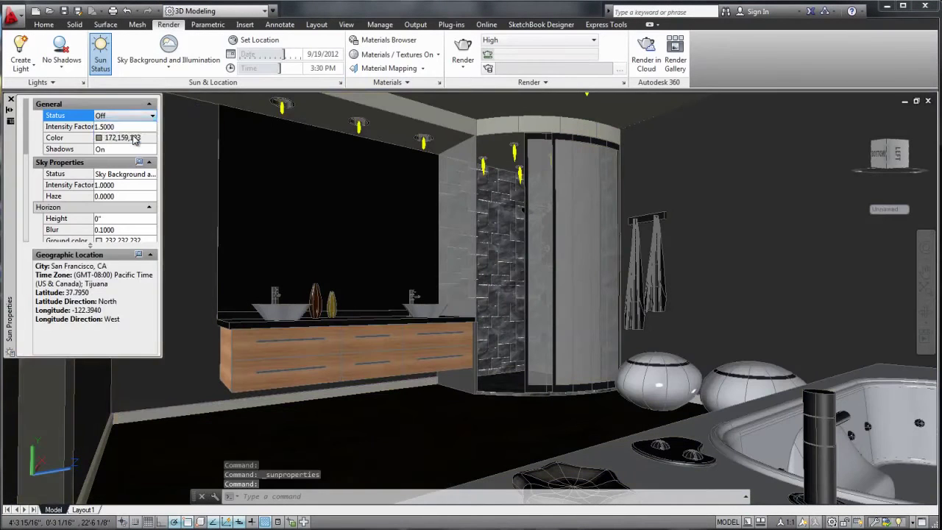
# - Select all lights from Ceiling Light01 to Shower-light01 4, switch them On, and save
pyautogui.click(172, 66)
pyautogui.click(83, 82)
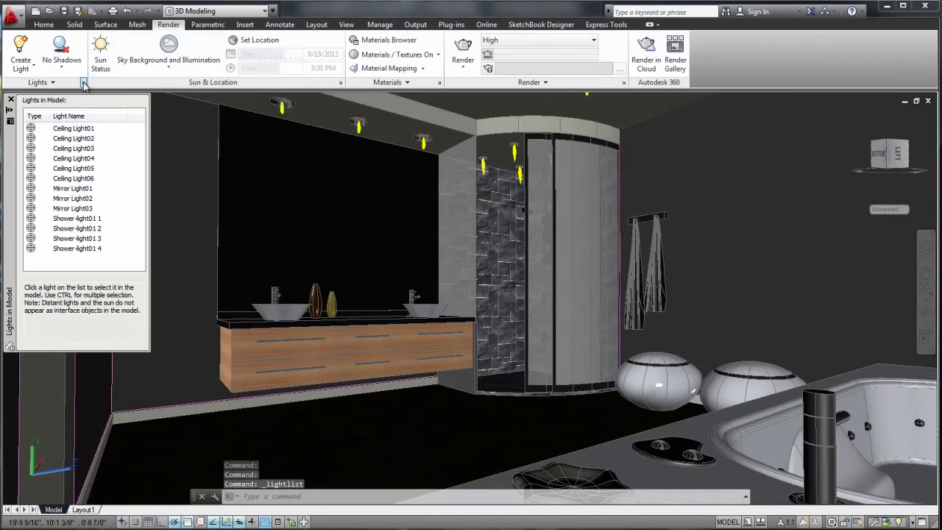
pyautogui.click(88, 130)
pyautogui.keyDown('shift'); pyautogui.click(96, 250); pyautogui.keyUp('shift')
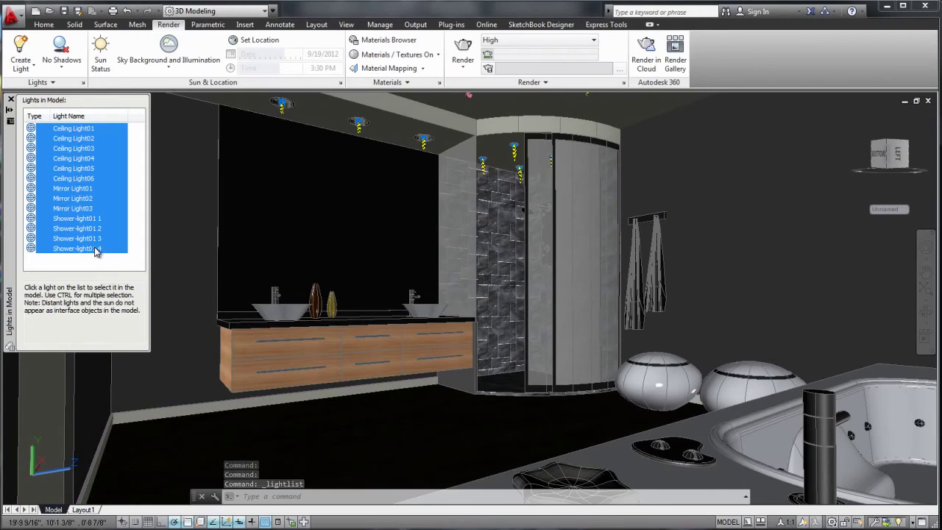
pyautogui.doubleClick(96, 251)
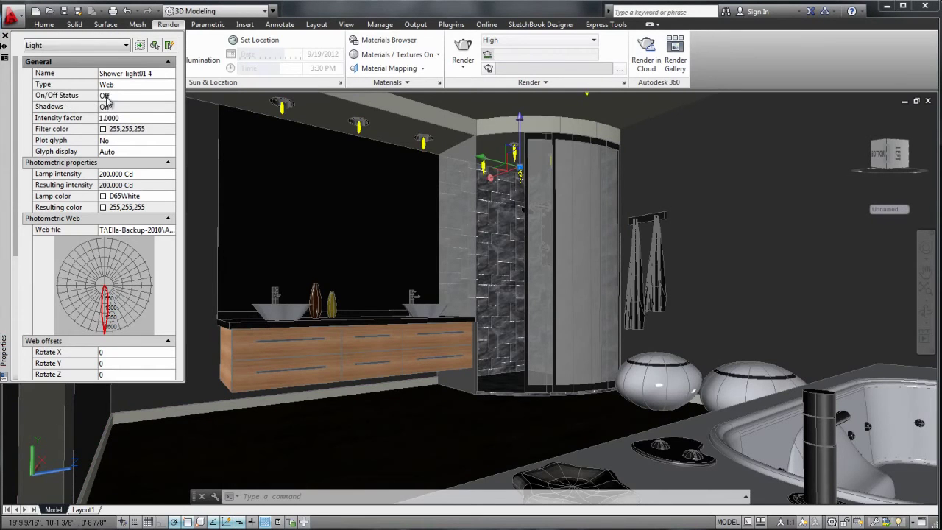
pyautogui.click(110, 97)
pyautogui.click(110, 98)
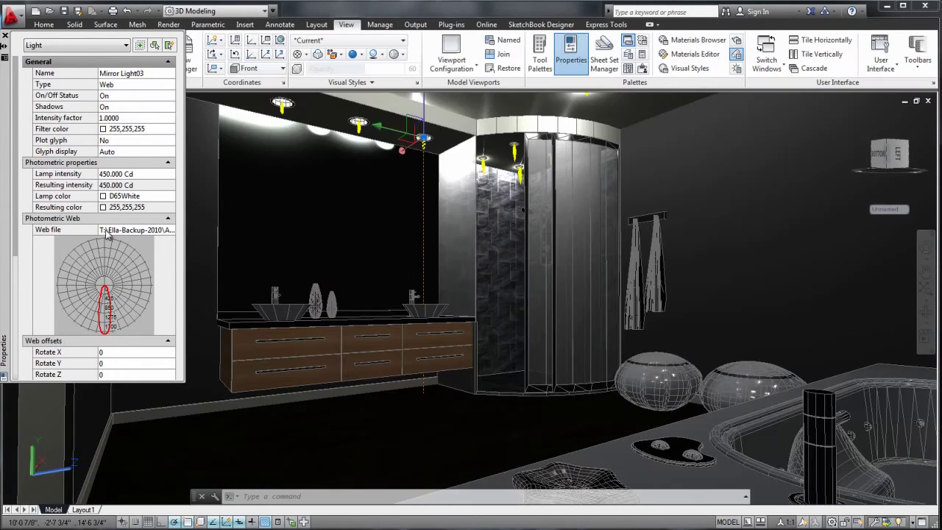
pyautogui.hotkey('ctrl', '1')
pyautogui.click(12, 14)
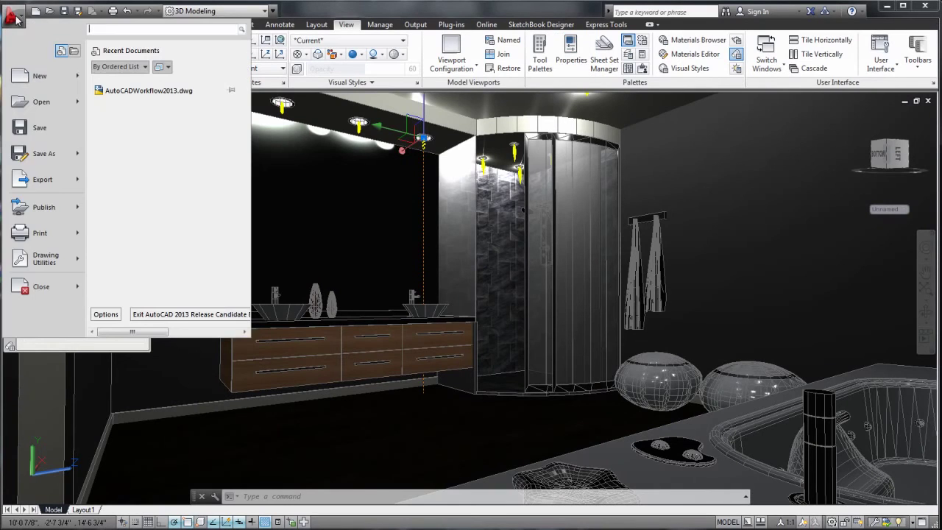
pyautogui.click(33, 133)
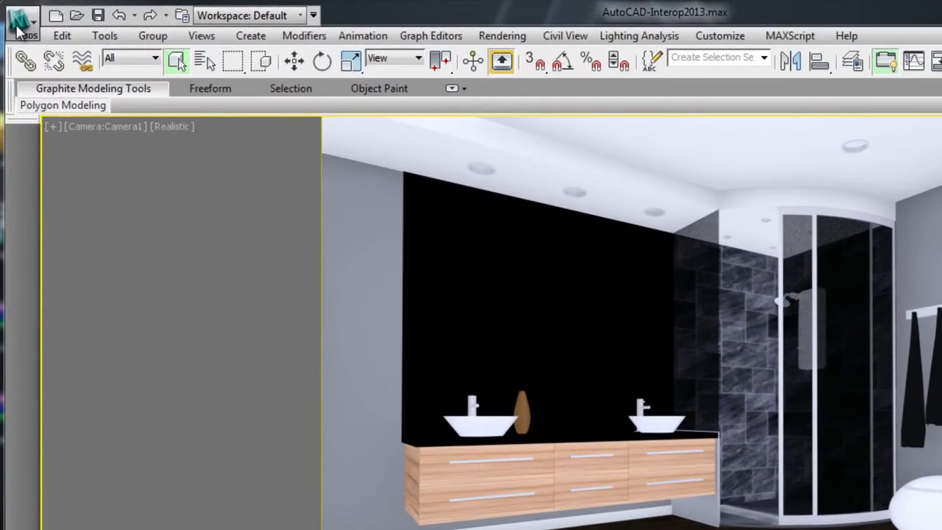
# - Reload the linked AutoCAD drawing from the Manage Links Files list
pyautogui.click(18, 28)
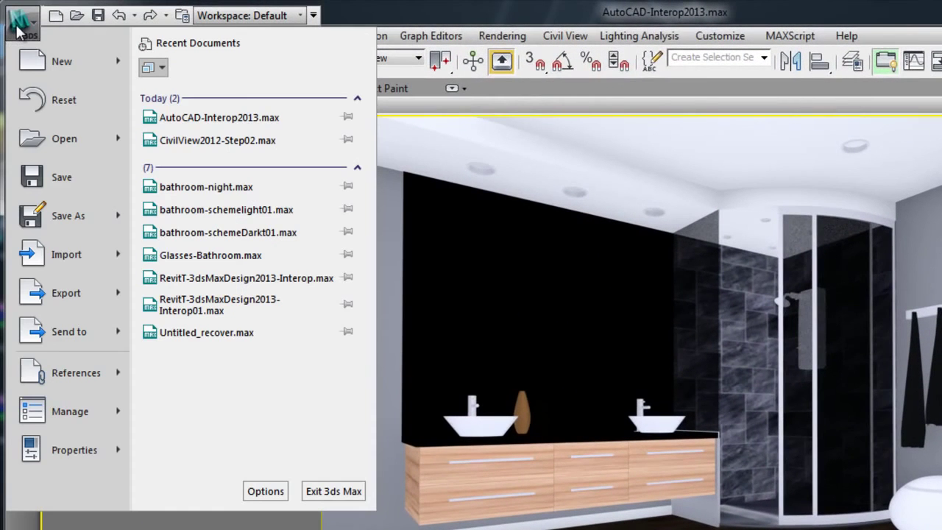
pyautogui.moveTo(114, 375)
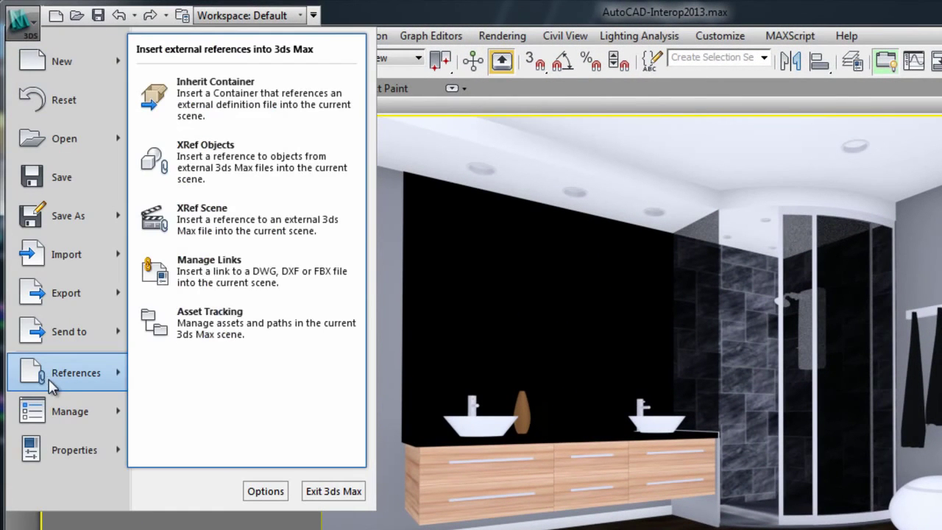
pyautogui.click(205, 270)
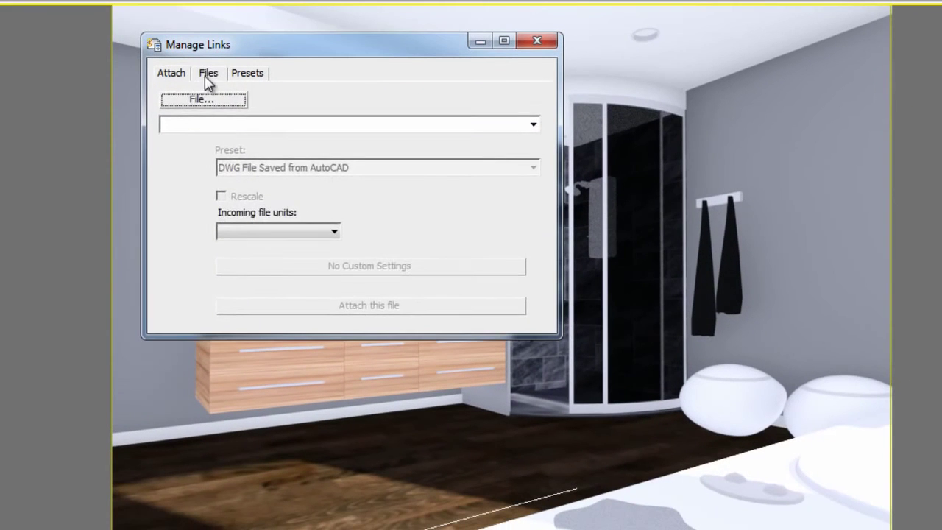
pyautogui.click(287, 117)
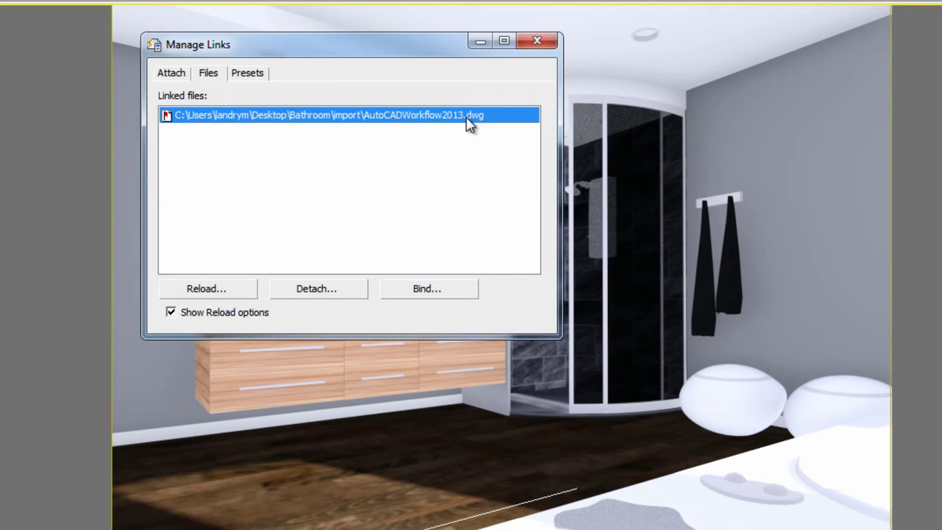
pyautogui.click(218, 291)
# - Set the reload layers, enable Weld and Lights, disable Sun and sky, and relink
pyautogui.click(417, 168)
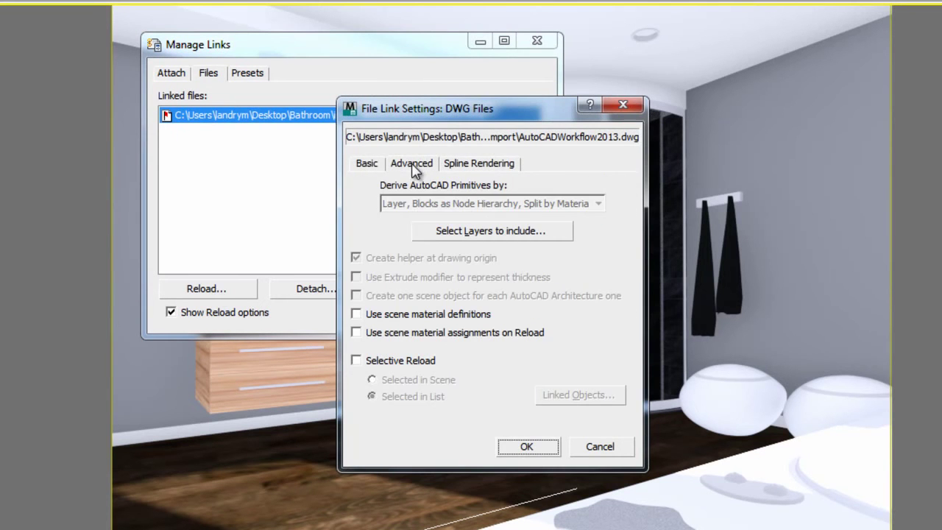
pyautogui.click(433, 234)
pyautogui.scroll(-1, 589, 254)
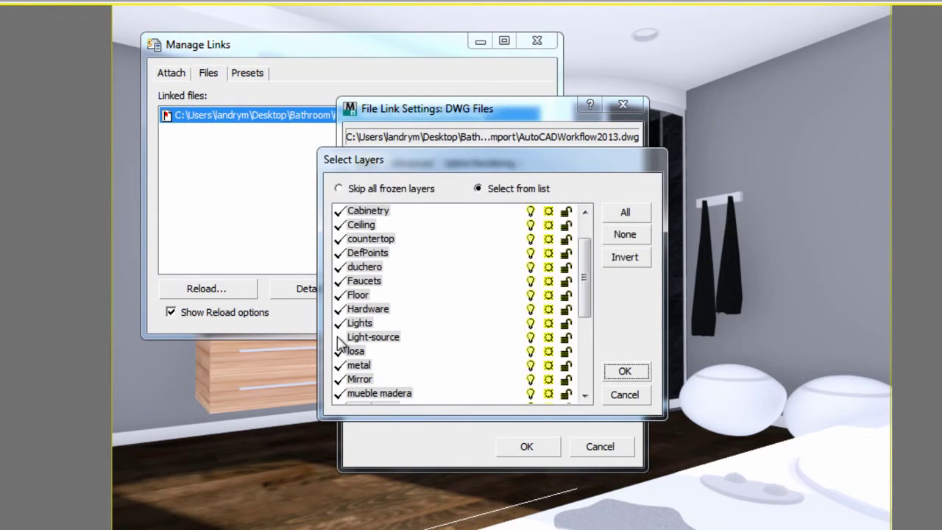
pyautogui.click(625, 373)
pyautogui.click(365, 162)
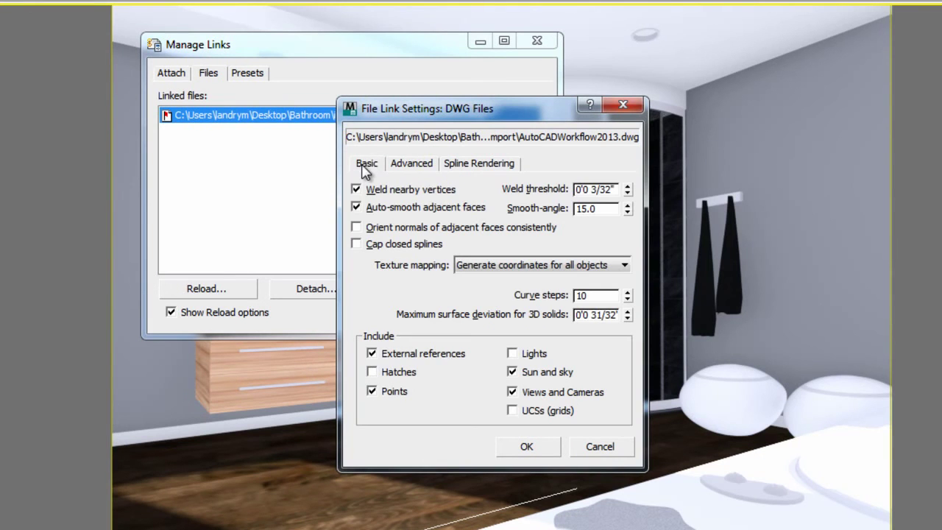
pyautogui.click(357, 189)
pyautogui.click(512, 354)
pyautogui.click(513, 371)
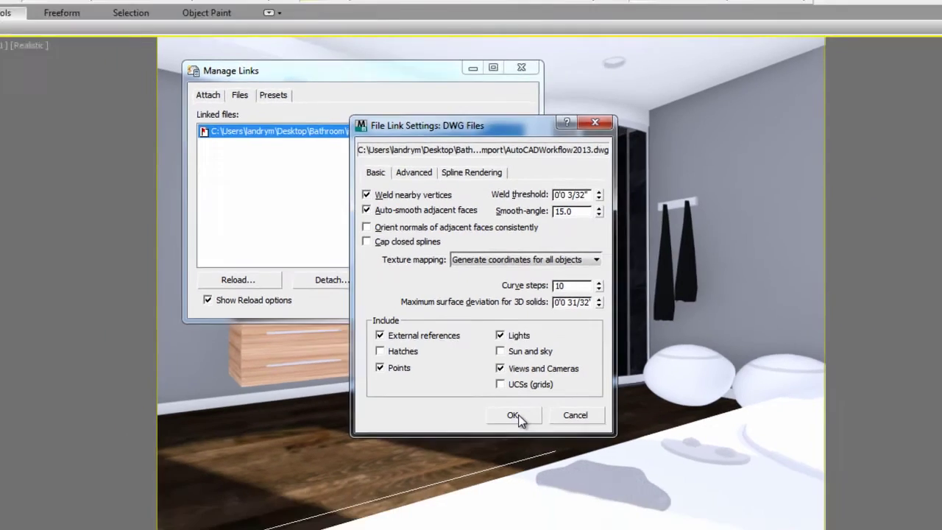
pyautogui.click(528, 446)
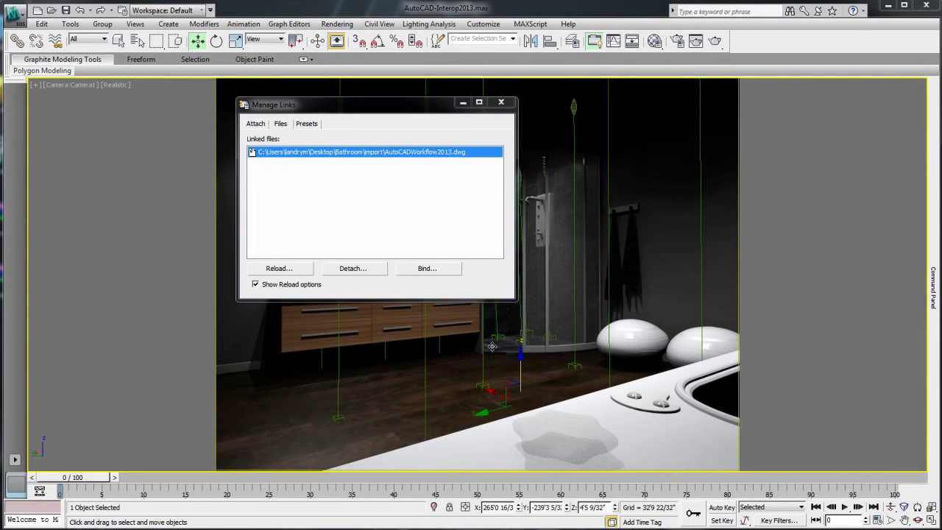
# - Select a mirror light and production-render the relit bathroom camera view
pyautogui.click(463, 103)
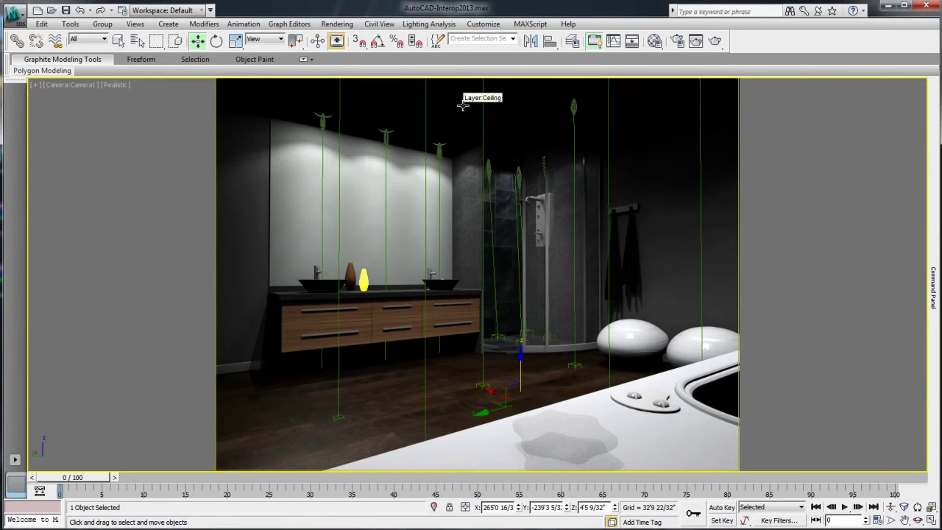
pyautogui.click(440, 151)
pyautogui.moveTo(938, 211)
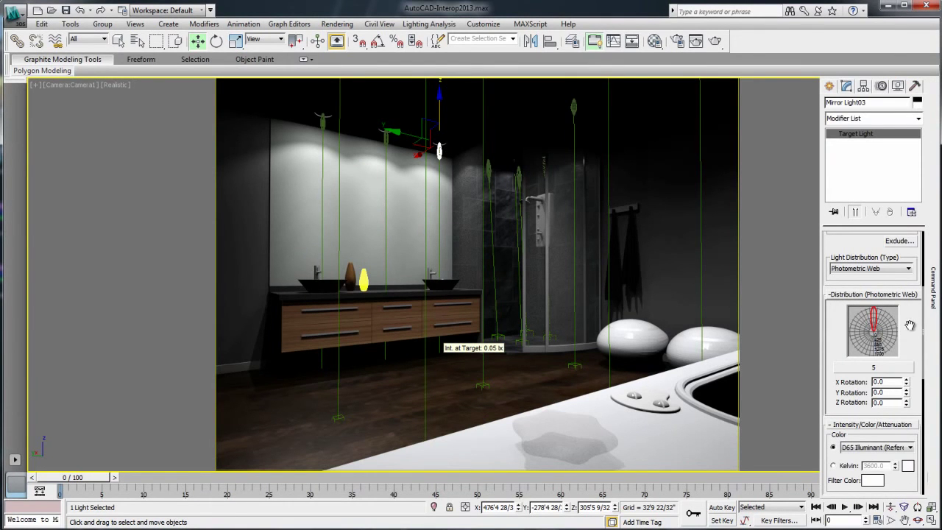
pyautogui.click(715, 42)
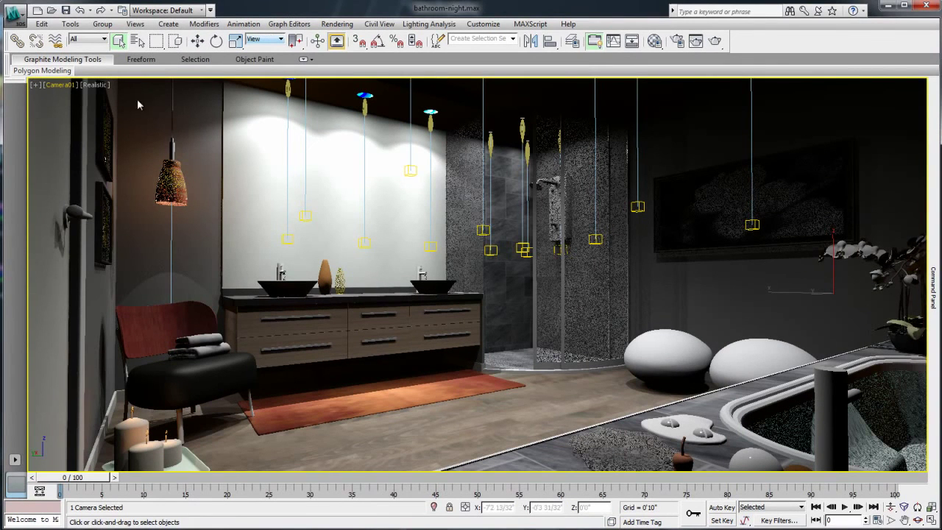
# - Switch the viewport from Camera02 to Camera03, showing the bathtub and door
pyautogui.click(63, 85)
pyautogui.moveTo(81, 102)
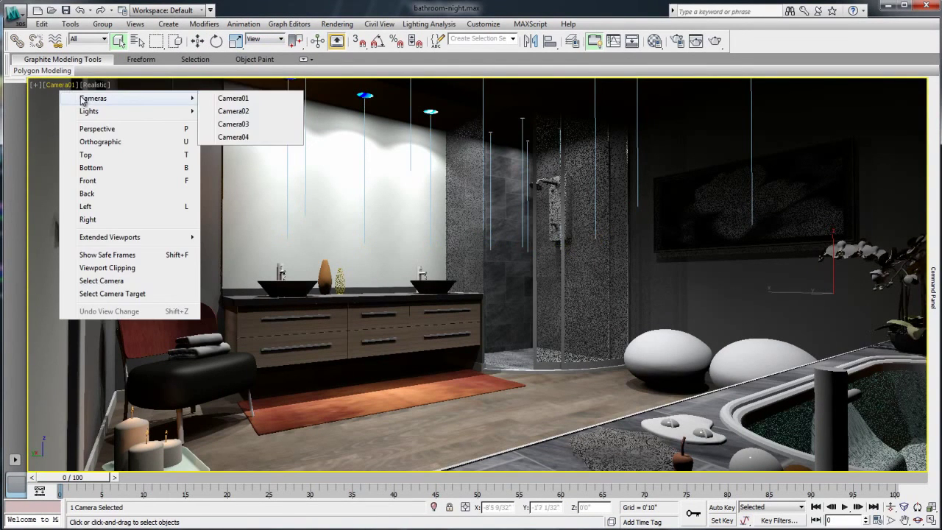
pyautogui.click(232, 110)
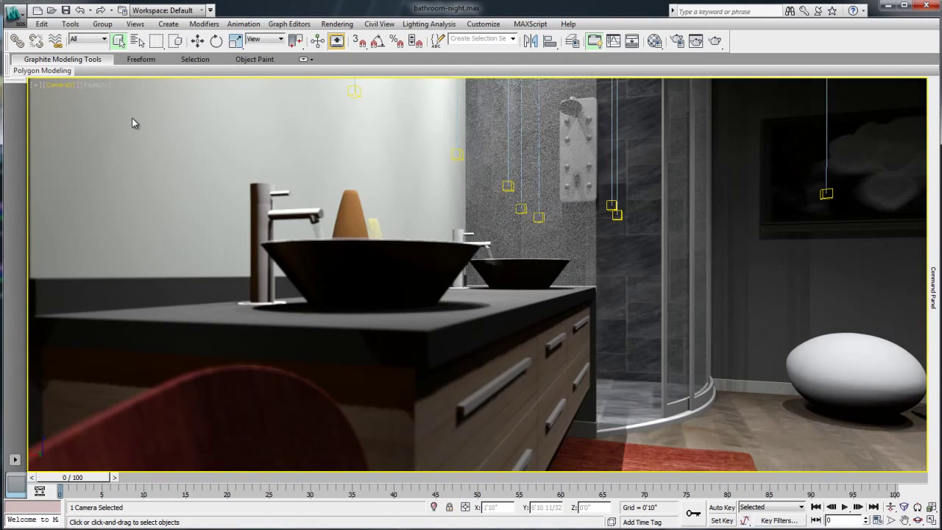
pyautogui.click(63, 85)
pyautogui.moveTo(82, 101)
pyautogui.click(242, 123)
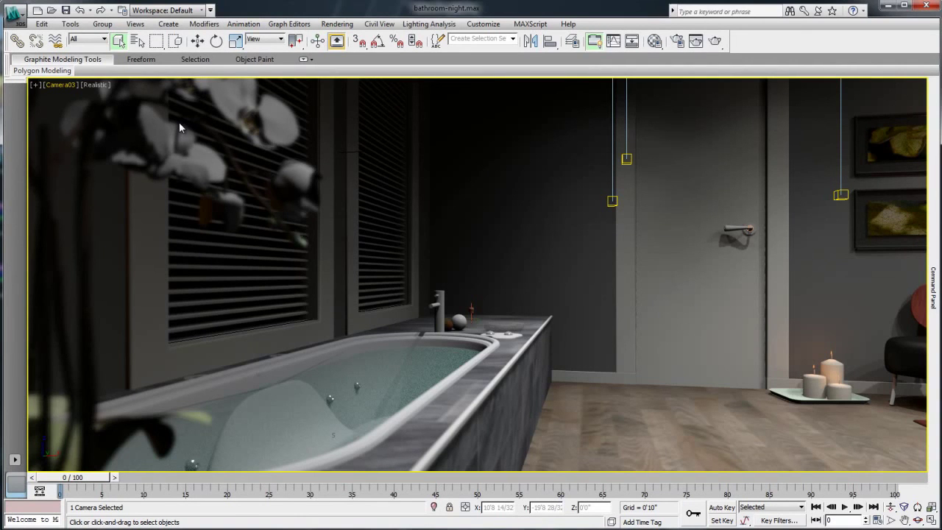
pyautogui.click(62, 86)
pyautogui.moveTo(103, 99)
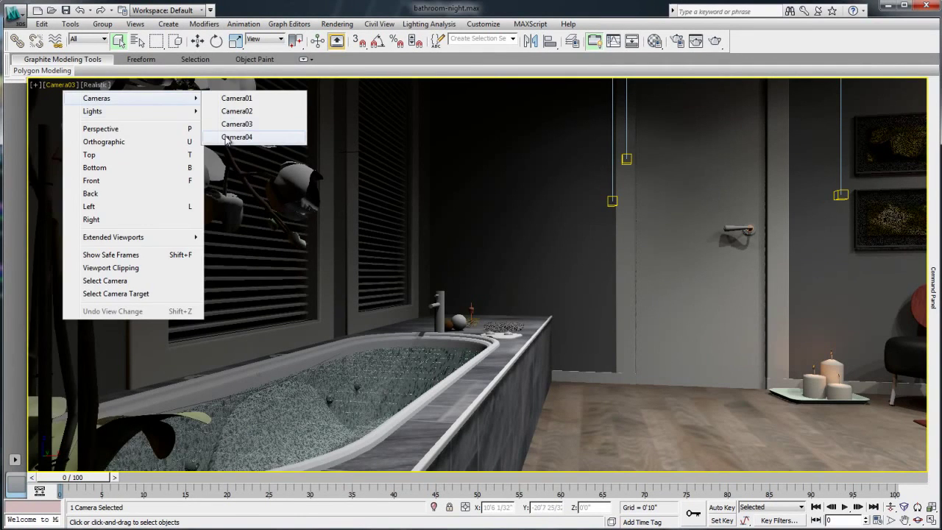